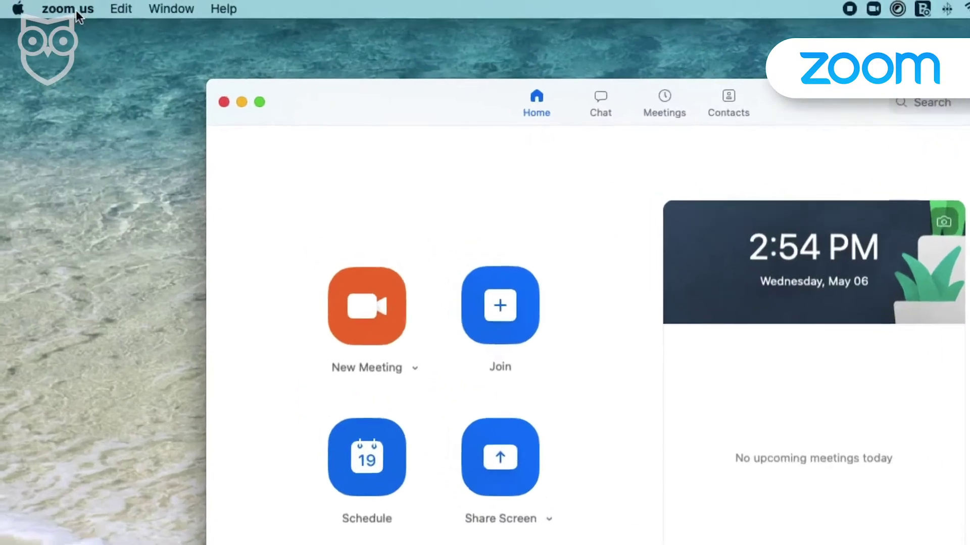
Go from Zoom Preferences' General page to the web My Settings page at zoom.us
{"action": "left_click", "coordinate": [75, 11]}
{"action": "left_click", "coordinate": [127, 79]}
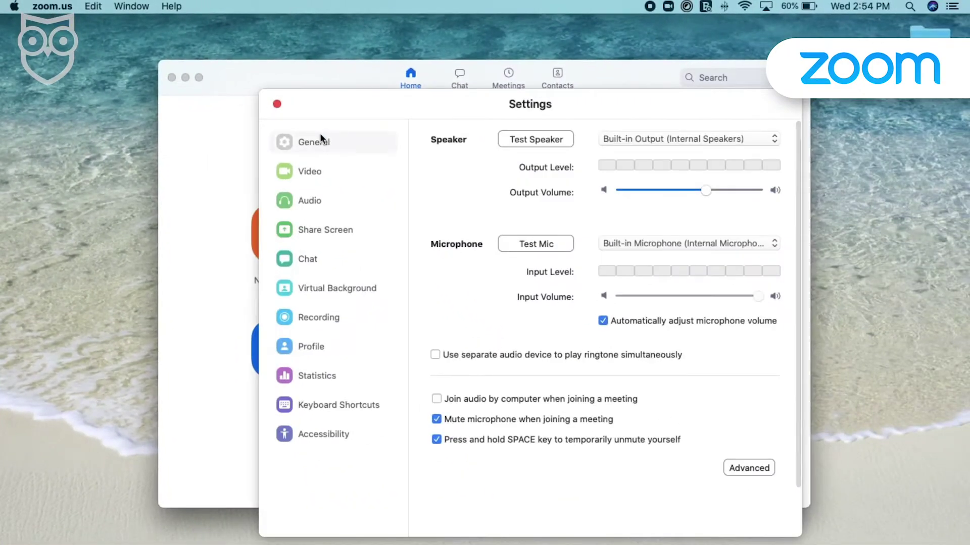
{"action": "left_click", "coordinate": [323, 136]}
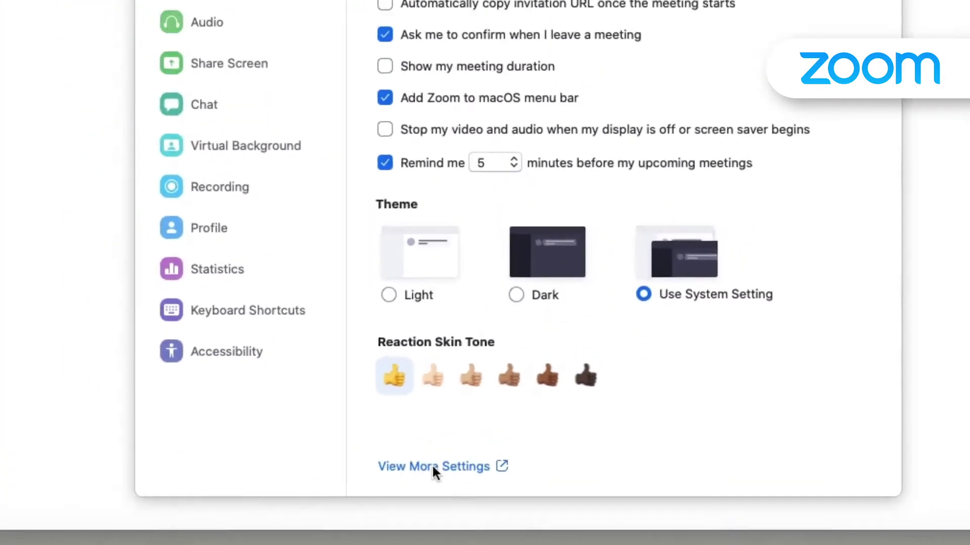
{"action": "left_click", "coordinate": [432, 466]}
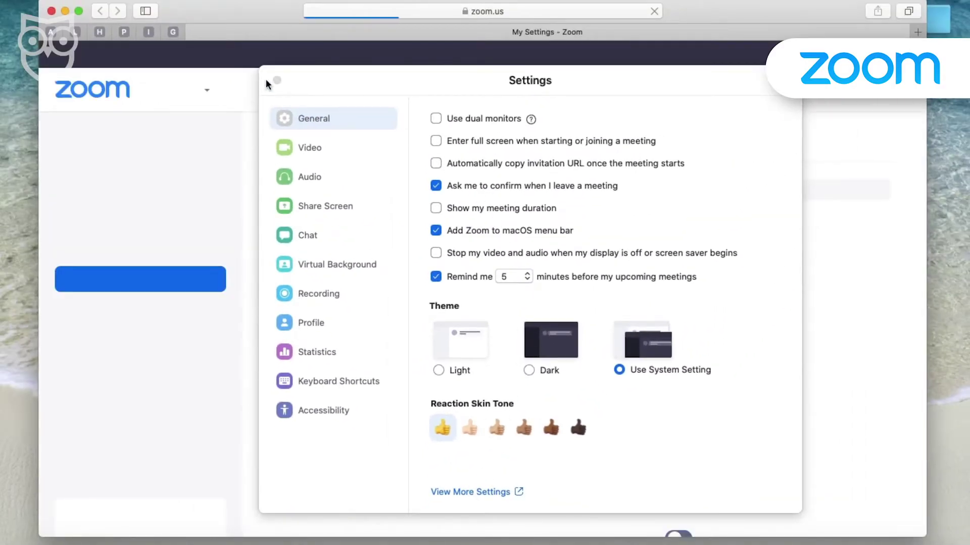
Close the desktop settings and leave the PMI password requirement on after toggling it
{"action": "left_click", "coordinate": [277, 80]}
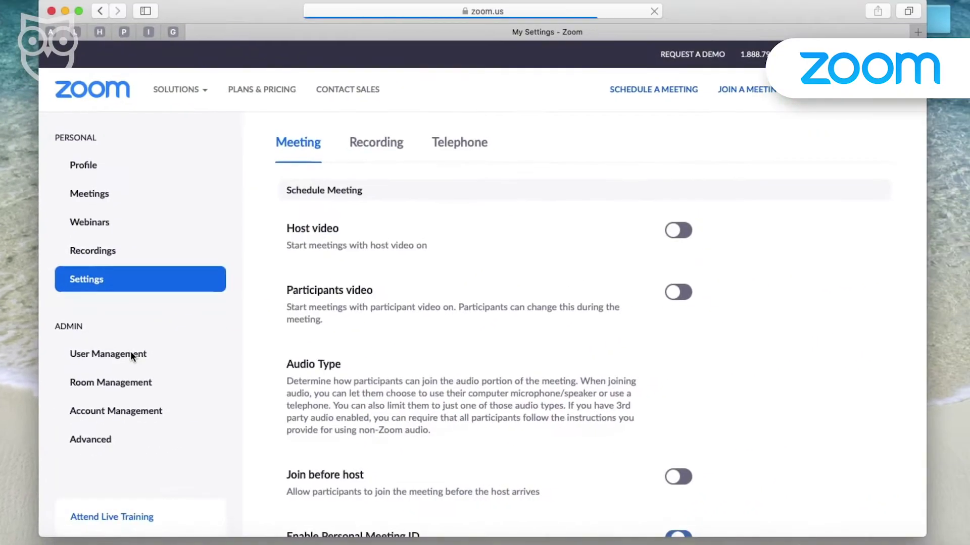
{"action": "scroll", "coordinate": [428, 282], "scroll_direction": "down", "scroll_amount": 8}
{"action": "scroll", "coordinate": [429, 289], "scroll_direction": "down", "scroll_amount": 5}
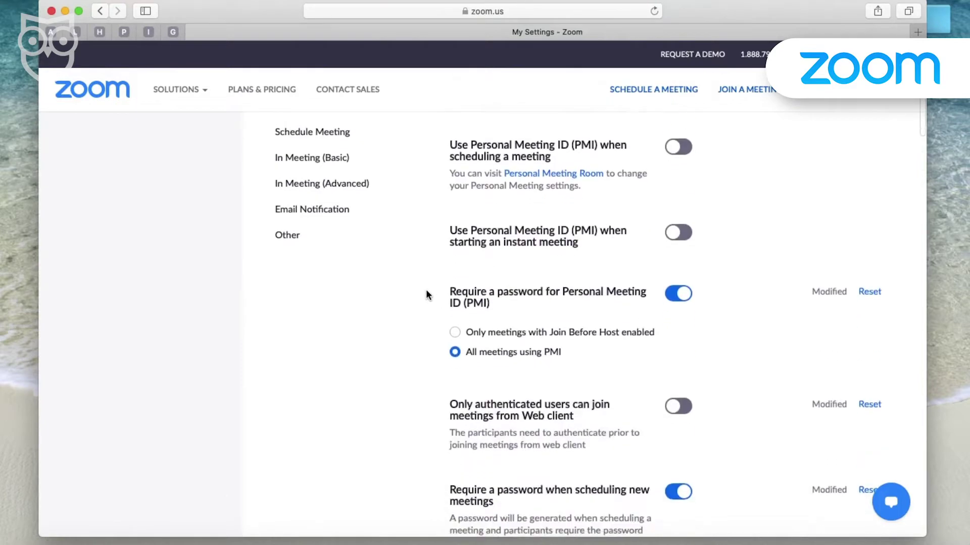
{"action": "left_click", "coordinate": [678, 295]}
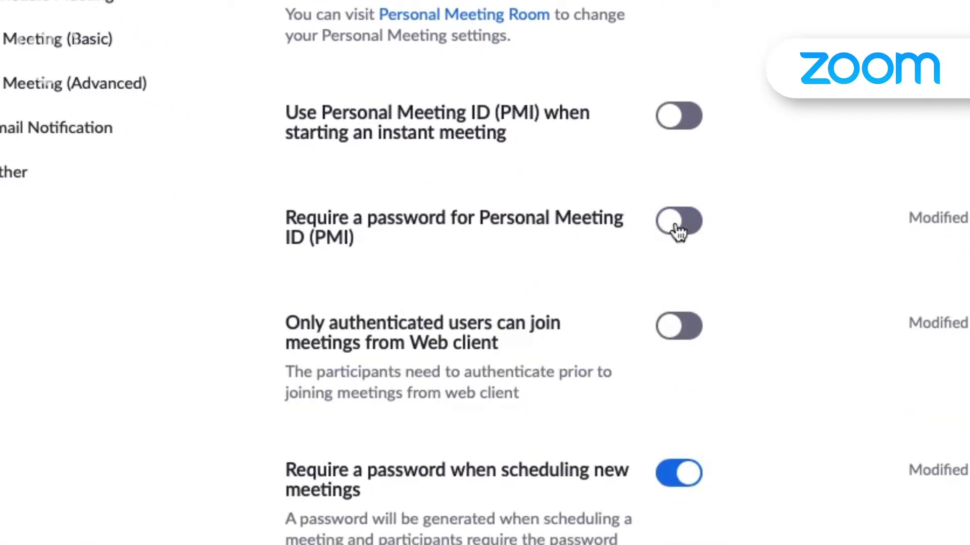
{"action": "left_click", "coordinate": [678, 230]}
Leave web-client join authentication off and keep passwords required for scheduled meetings
{"action": "scroll", "coordinate": [707, 323], "scroll_direction": "down", "scroll_amount": 3}
{"action": "left_click", "coordinate": [665, 252]}
{"action": "left_click", "coordinate": [688, 258]}
{"action": "scroll", "coordinate": [756, 298], "scroll_direction": "down", "scroll_amount": 3}
{"action": "left_click", "coordinate": [687, 177]}
{"action": "left_click", "coordinate": [672, 182]}
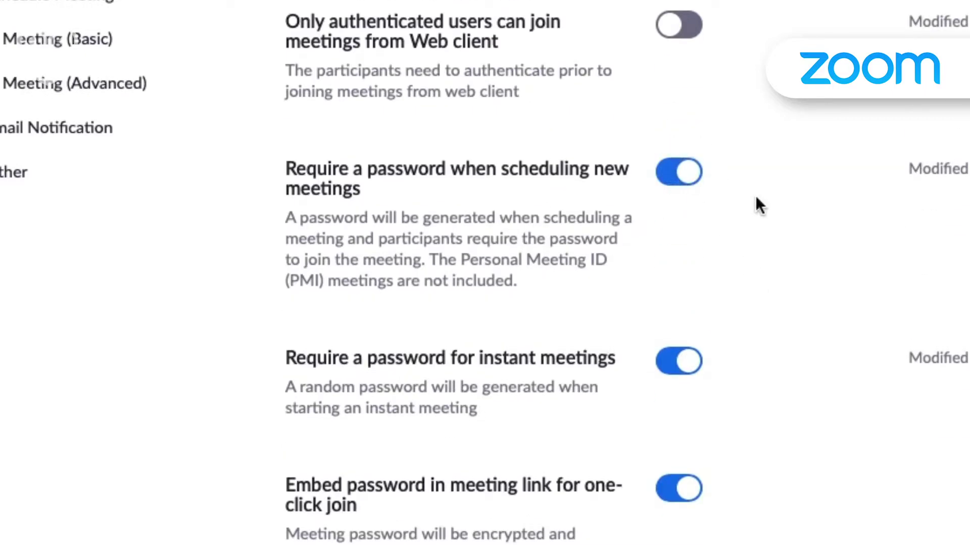
Toggle 'Require encryption for 3rd party endpoints (SIP/H.323)' in the meeting settings
{"action": "scroll", "coordinate": [757, 197], "scroll_direction": "down", "scroll_amount": 5}
{"action": "scroll", "coordinate": [771, 202], "scroll_direction": "down", "scroll_amount": 6}
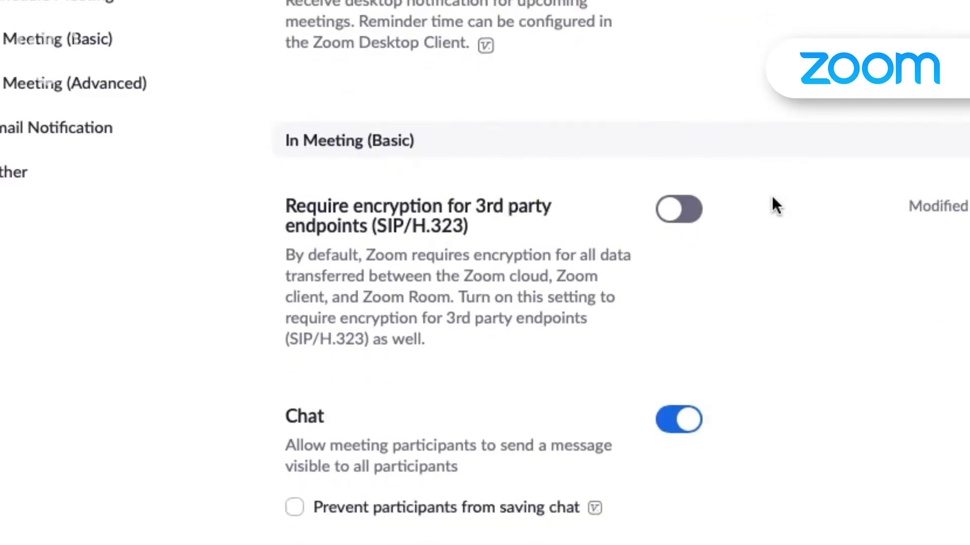
{"action": "left_click", "coordinate": [676, 152]}
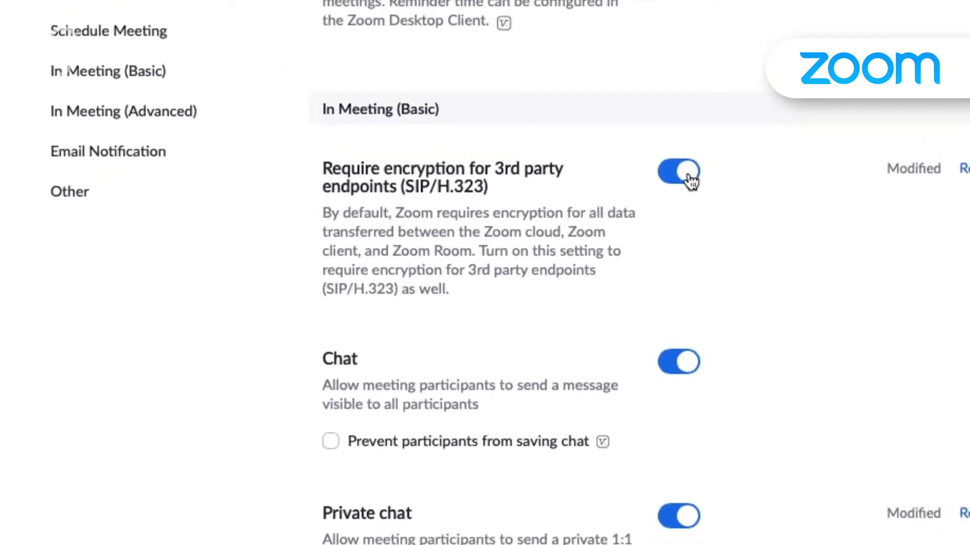
{"action": "left_click", "coordinate": [678, 150]}
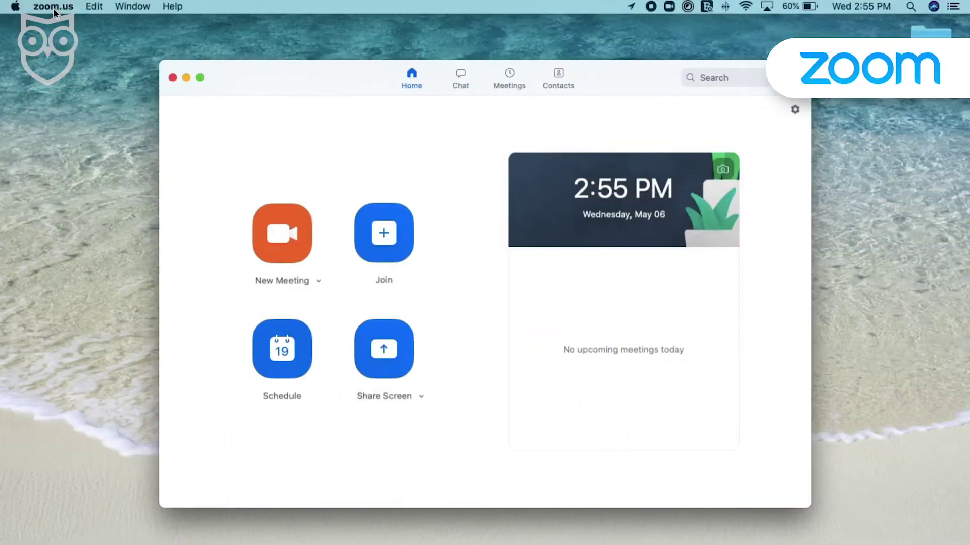
In Zoom's Video settings, toggle 'Turn off my video when joining' on and back off
{"action": "left_click", "coordinate": [74, 7]}
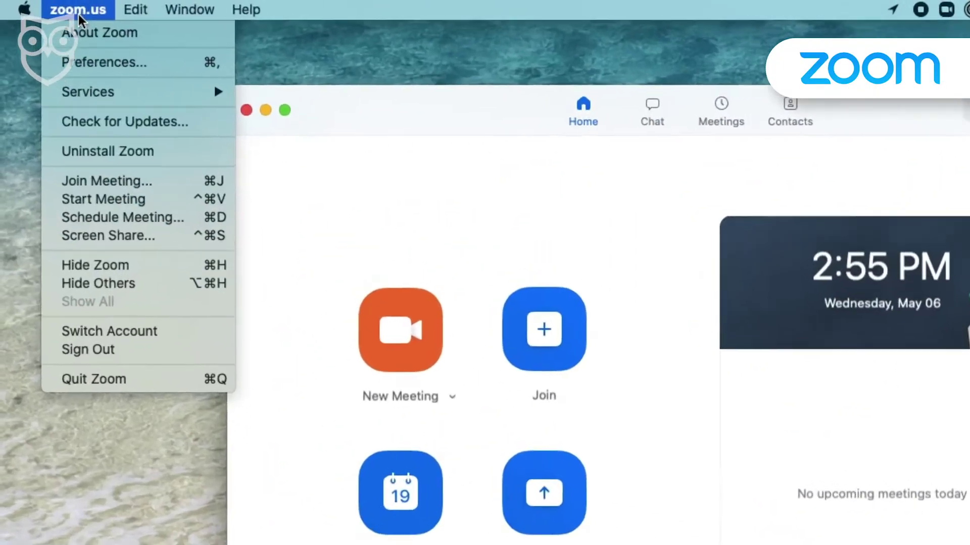
{"action": "left_click", "coordinate": [76, 60]}
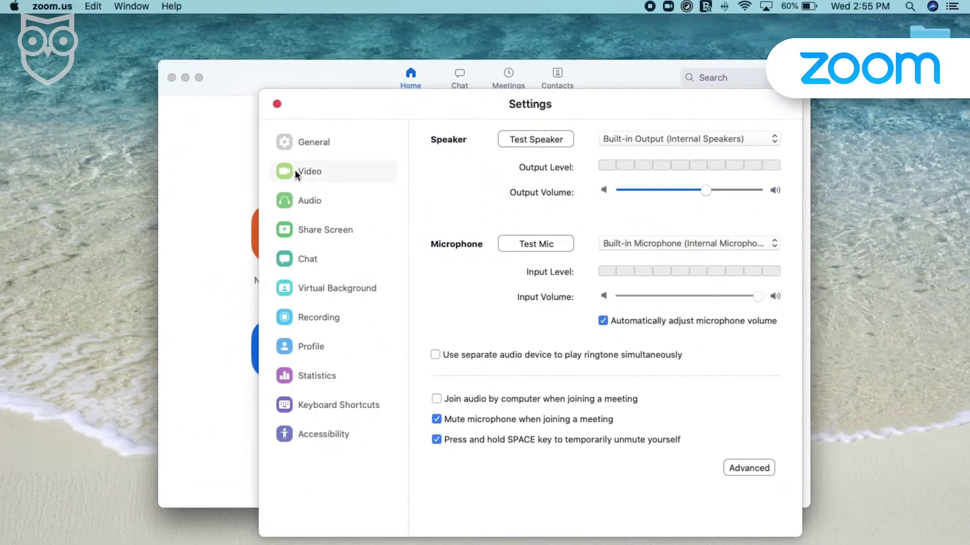
{"action": "left_click", "coordinate": [351, 202]}
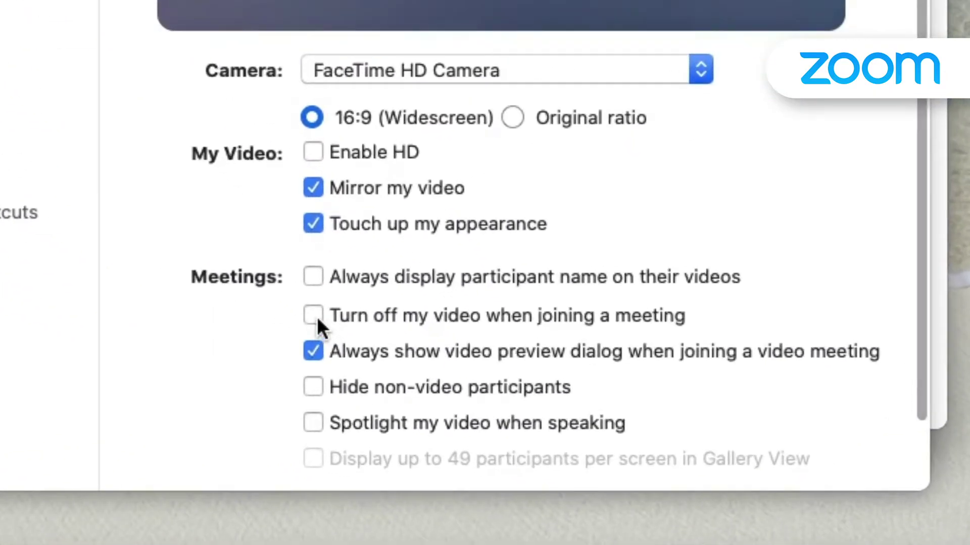
{"action": "left_click", "coordinate": [313, 316]}
{"action": "left_click", "coordinate": [315, 315]}
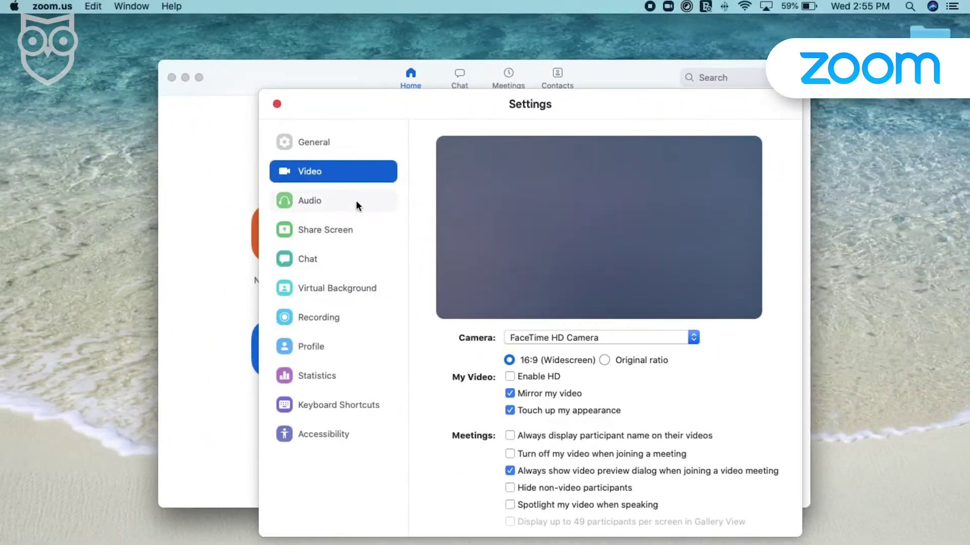
Enable 'Mute microphone when joining' in Audio settings and close the settings window
{"action": "left_click", "coordinate": [314, 195]}
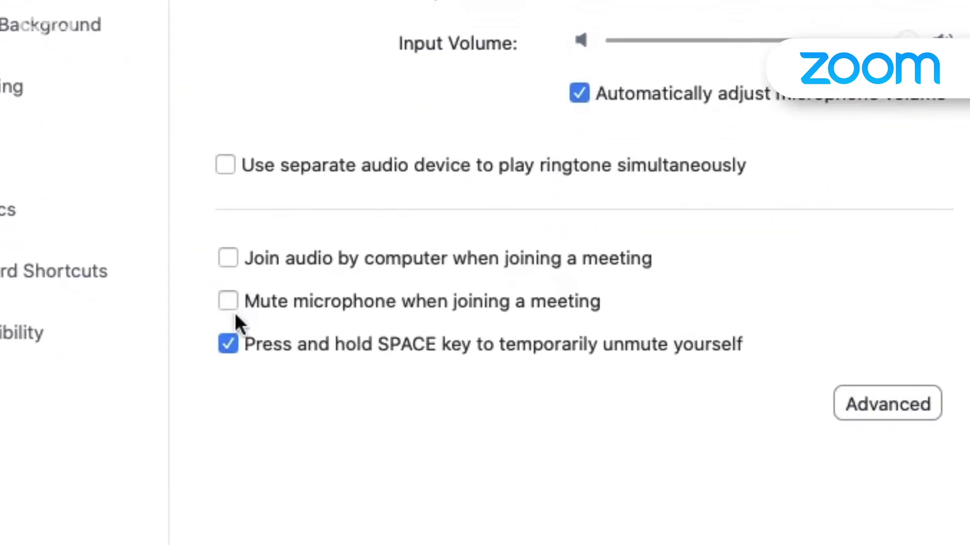
{"action": "left_click", "coordinate": [229, 305]}
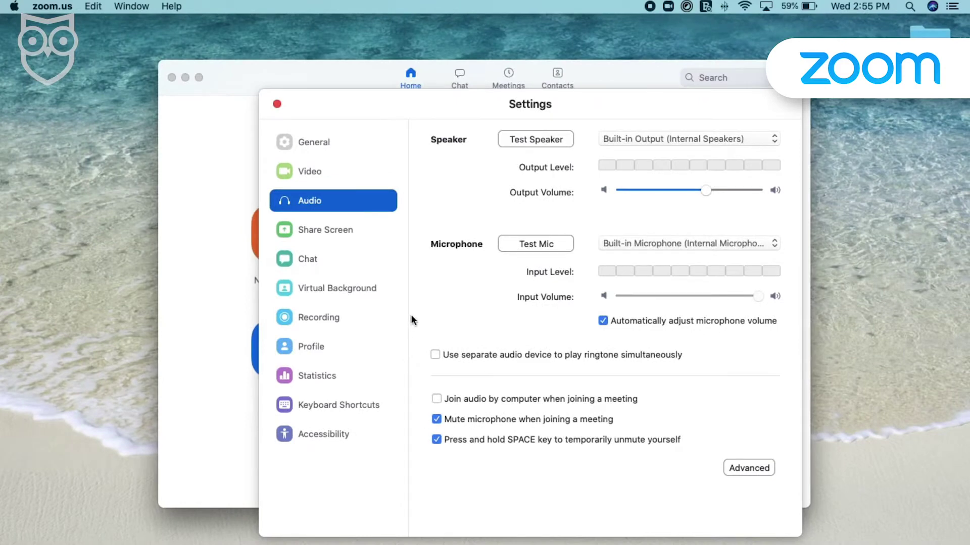
{"action": "left_click", "coordinate": [277, 105]}
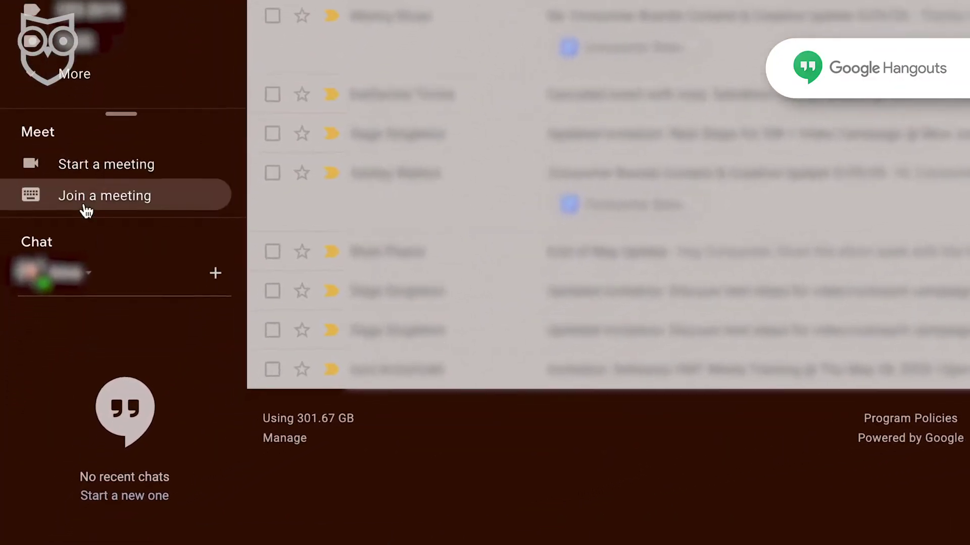
In Hangouts invitation settings, turn on invitation notifications and choose Customized permissions
{"action": "left_click", "coordinate": [127, 272]}
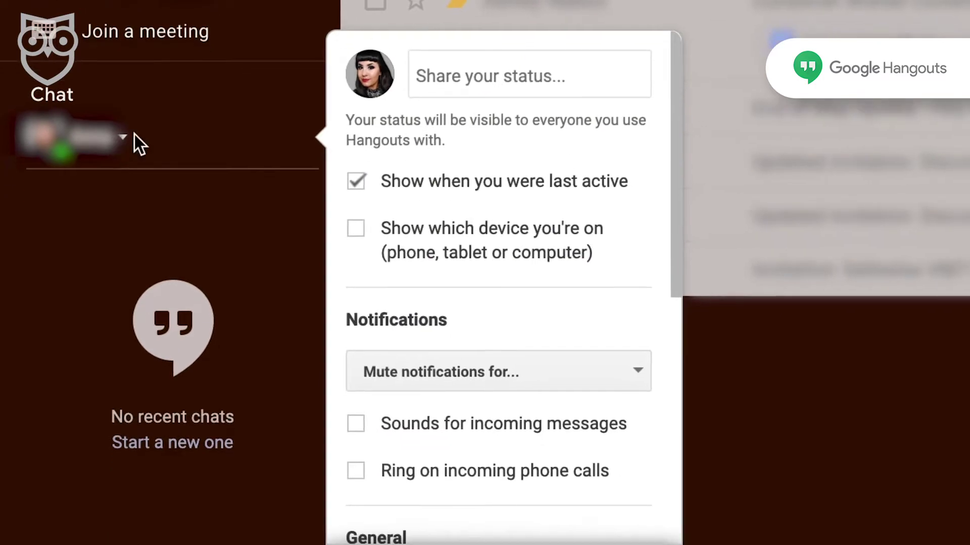
{"action": "scroll", "coordinate": [649, 166], "scroll_direction": "down", "scroll_amount": 8}
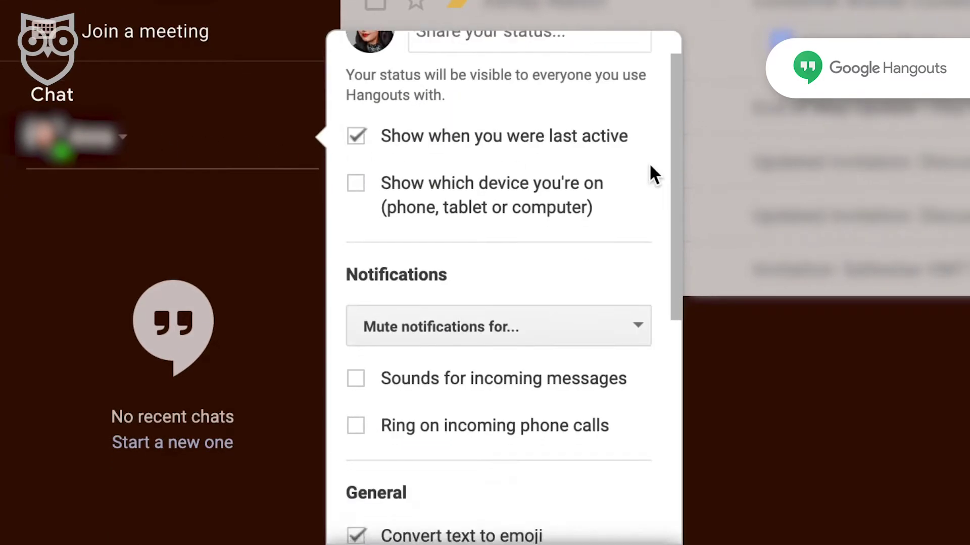
{"action": "left_click", "coordinate": [569, 435]}
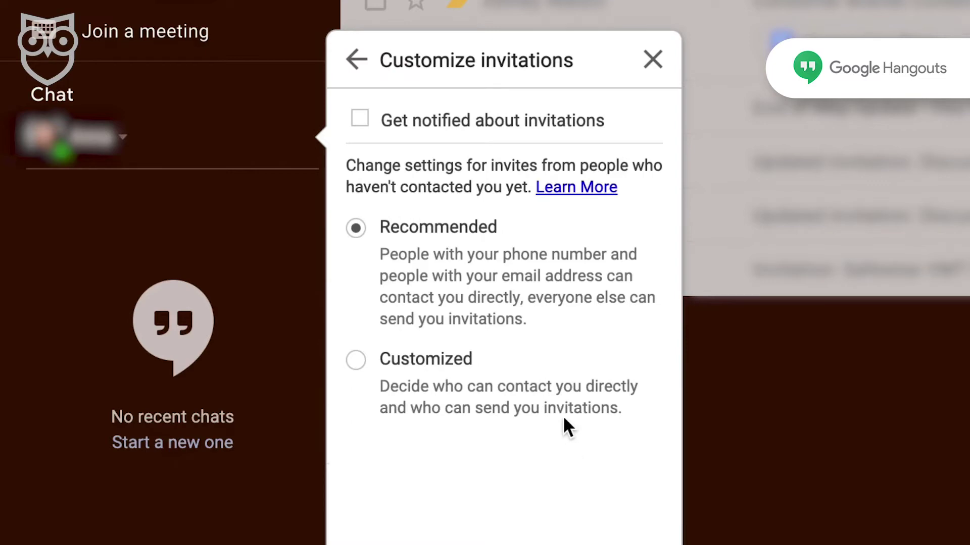
{"action": "left_click", "coordinate": [361, 120]}
{"action": "left_click", "coordinate": [355, 354]}
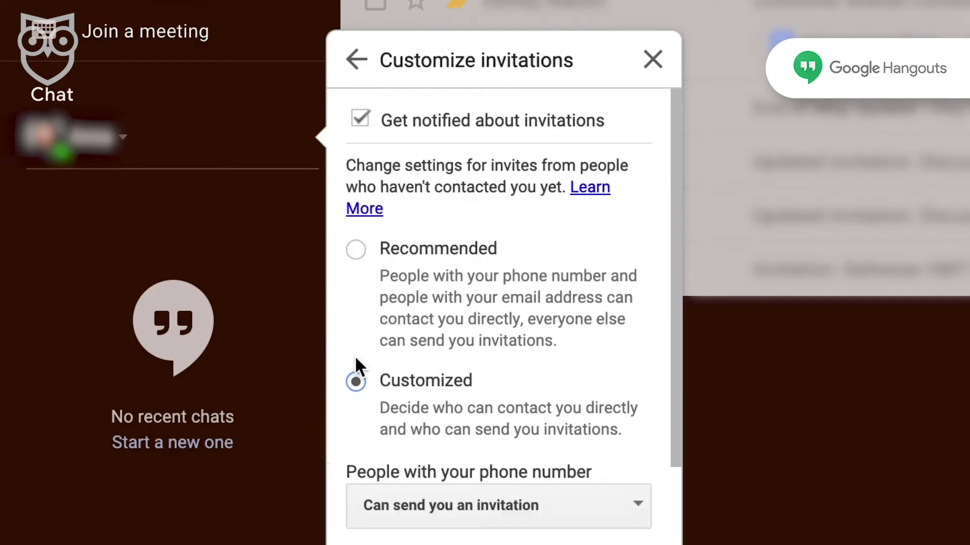
Let phone and email contacts send invitations only, and set Everyone else to 'Can't send invites'
{"action": "scroll", "coordinate": [628, 360], "scroll_direction": "down", "scroll_amount": 3}
{"action": "left_click", "coordinate": [628, 359]}
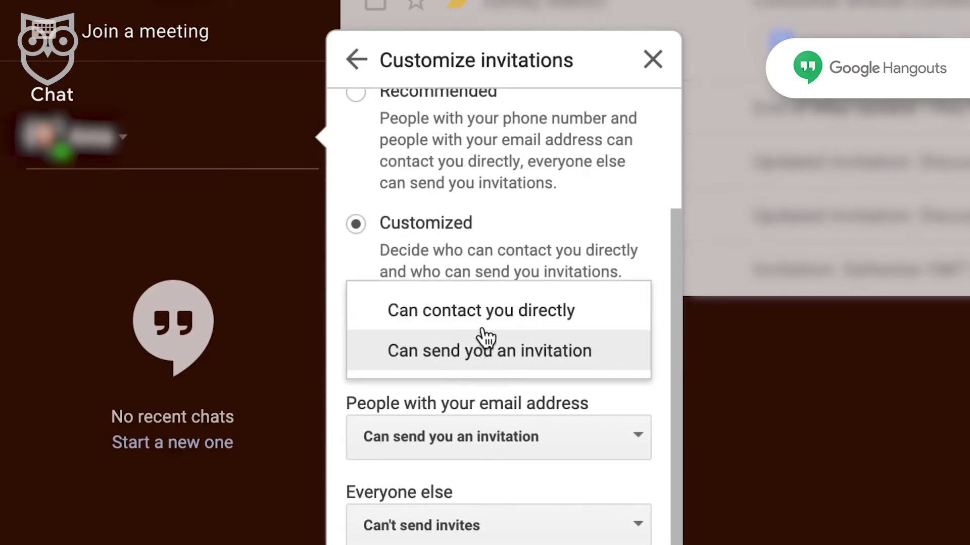
{"action": "left_click", "coordinate": [481, 358]}
{"action": "left_click", "coordinate": [480, 358]}
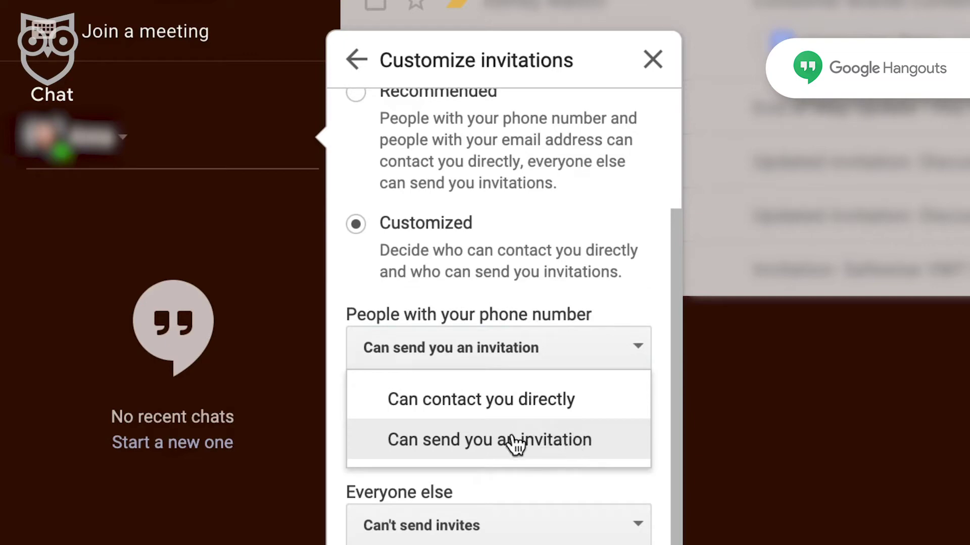
{"action": "left_click", "coordinate": [510, 439]}
{"action": "left_click", "coordinate": [545, 434]}
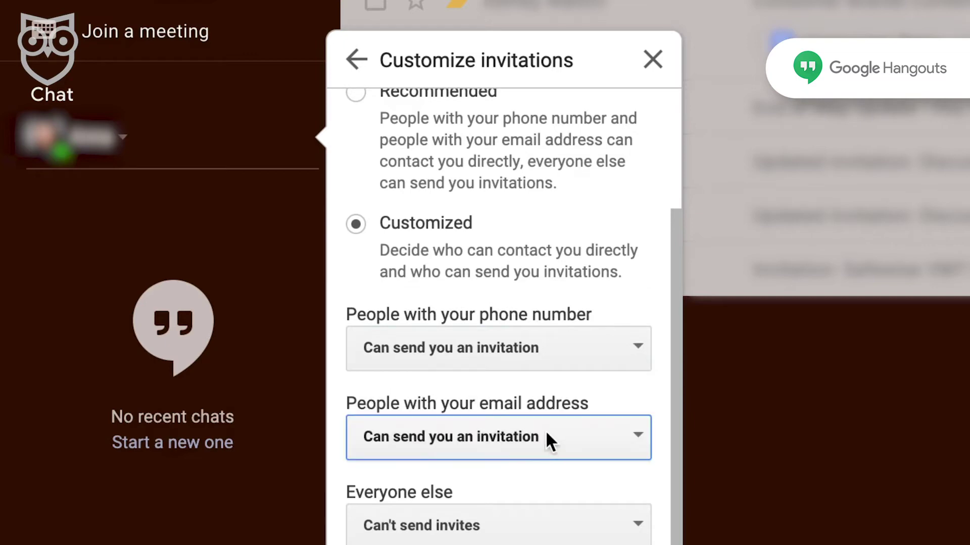
{"action": "left_click", "coordinate": [509, 534]}
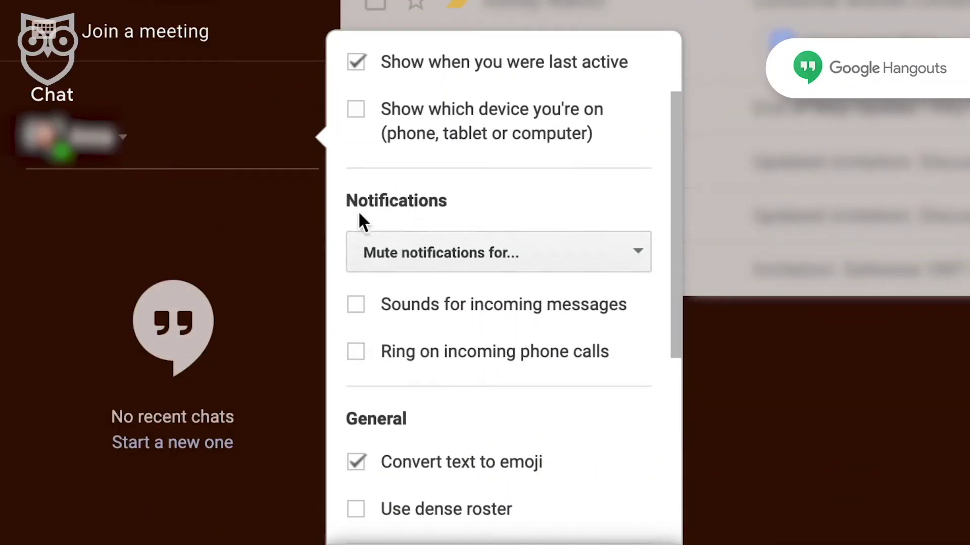
Turn on sounds for incoming messages, check Hidden contacts, then view the Blocked people list
{"action": "left_click", "coordinate": [359, 308]}
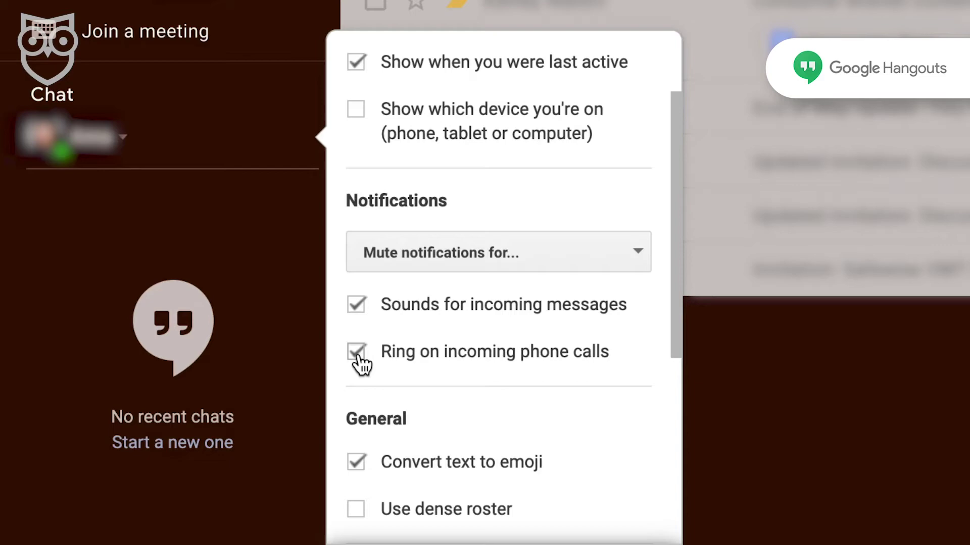
{"action": "scroll", "coordinate": [360, 361], "scroll_direction": "down", "scroll_amount": 5}
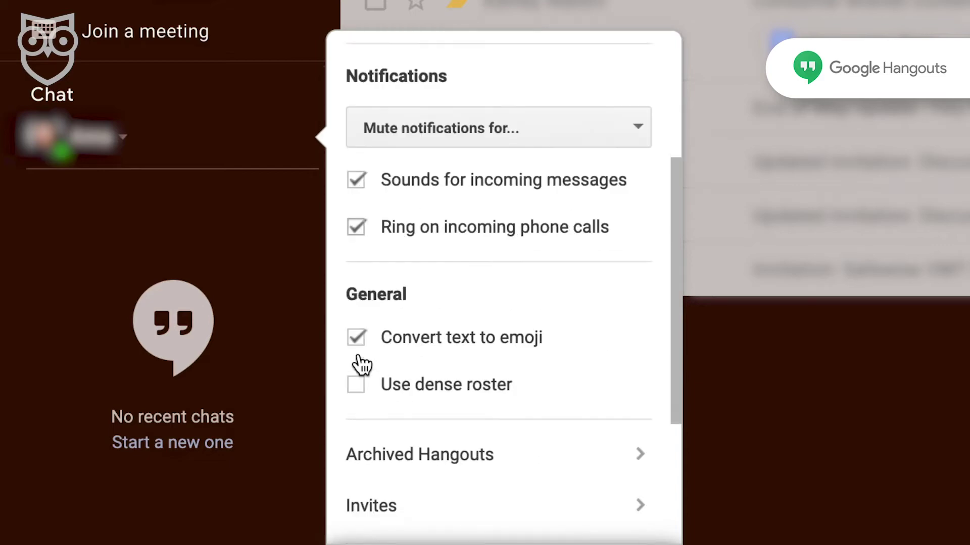
{"action": "left_click", "coordinate": [374, 420]}
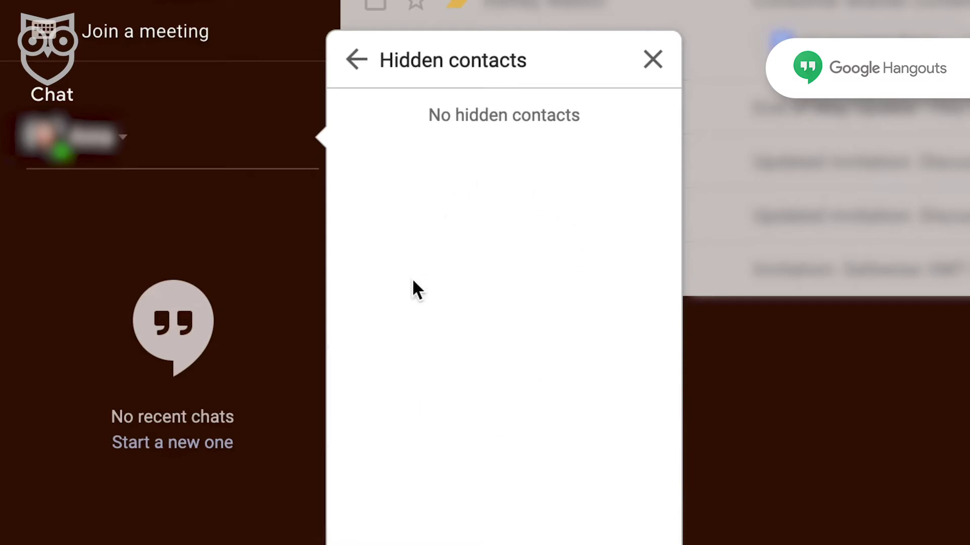
{"action": "left_click", "coordinate": [353, 63]}
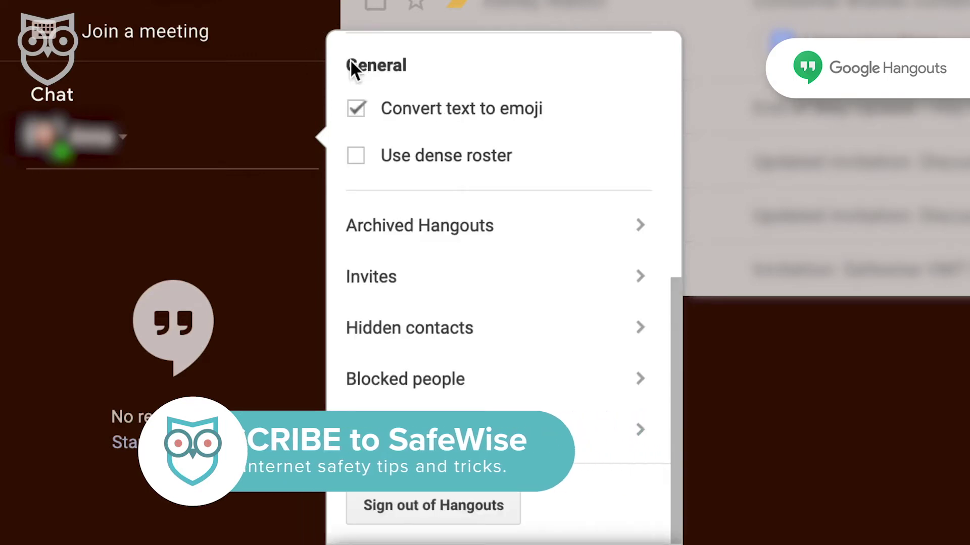
{"action": "left_click", "coordinate": [380, 388]}
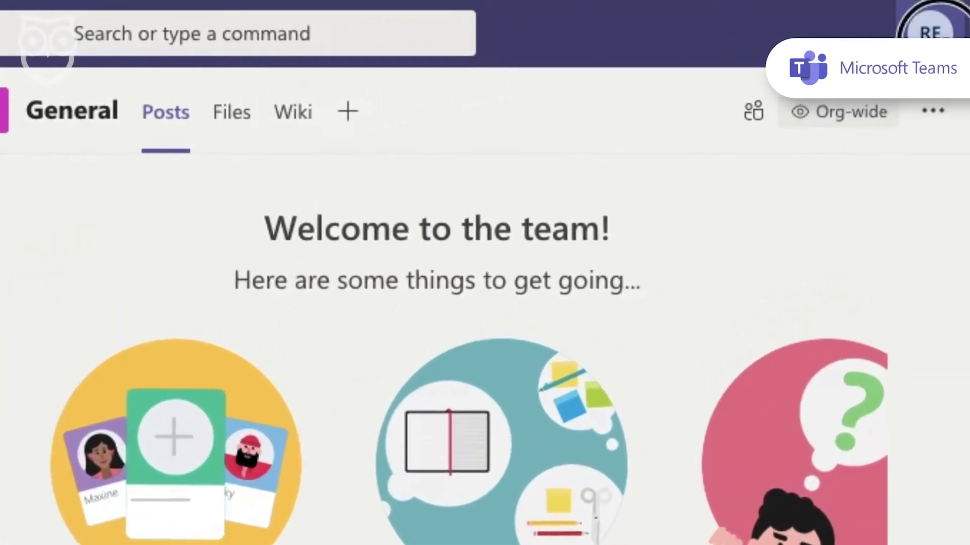
Bring up the Privacy section of Teams settings from the profile menu
{"action": "left_click", "coordinate": [932, 31]}
{"action": "mouse_move", "coordinate": [825, 237]}
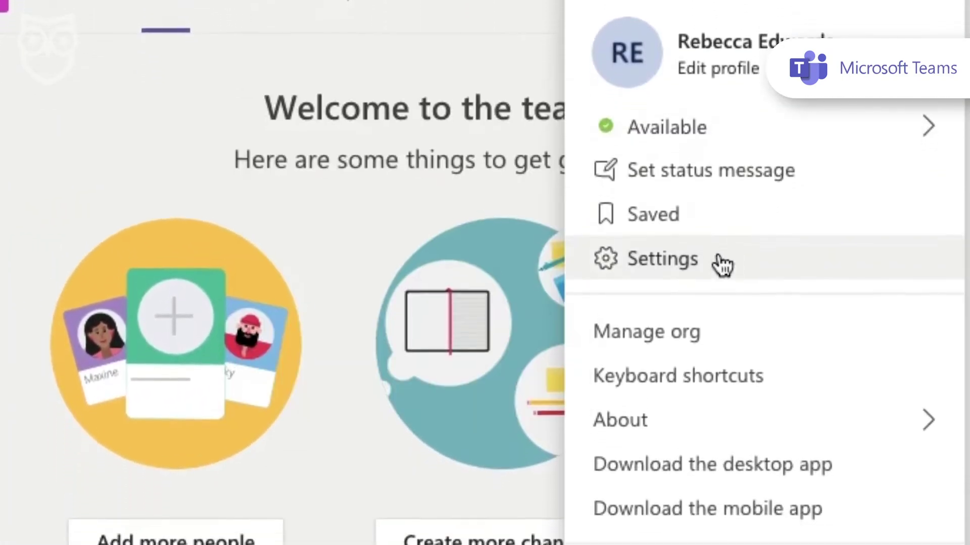
{"action": "left_click", "coordinate": [695, 289]}
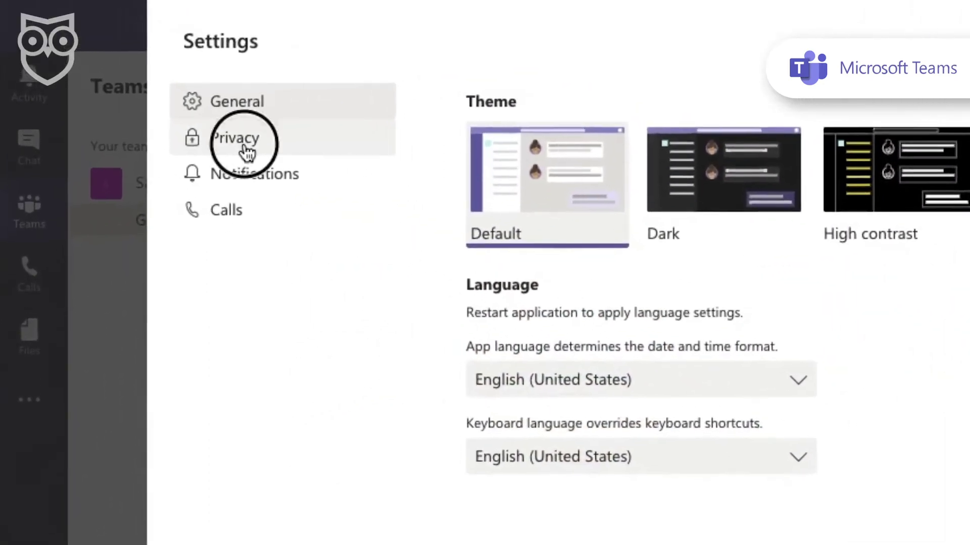
{"action": "left_click", "coordinate": [202, 117]}
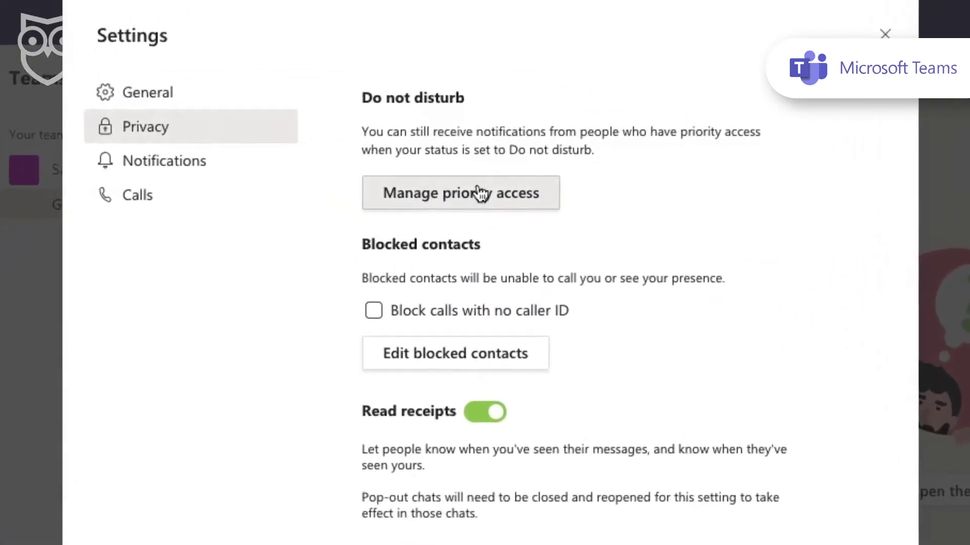
Add a contact to priority access, block calls with no caller ID, and view blocked contacts
{"action": "left_click", "coordinate": [472, 169]}
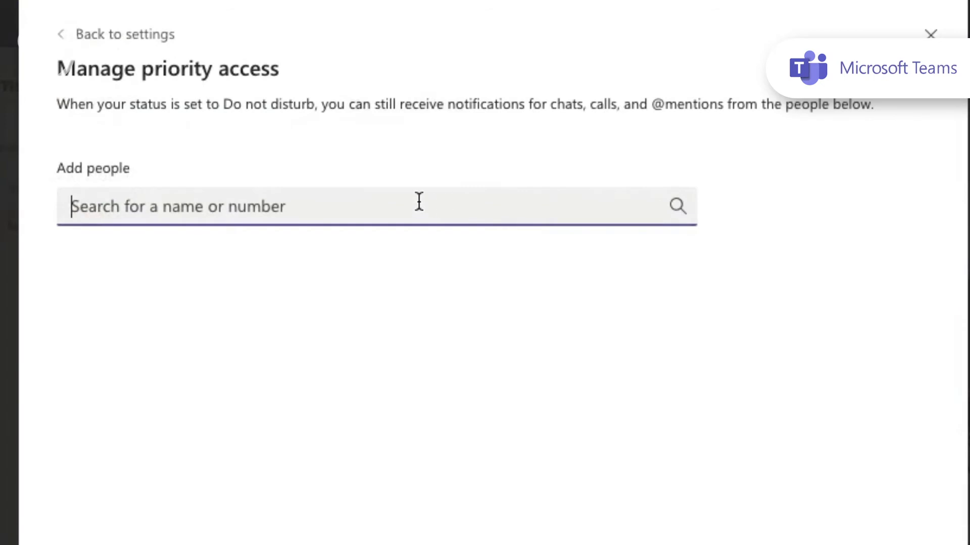
{"action": "type", "text": "Mom"}
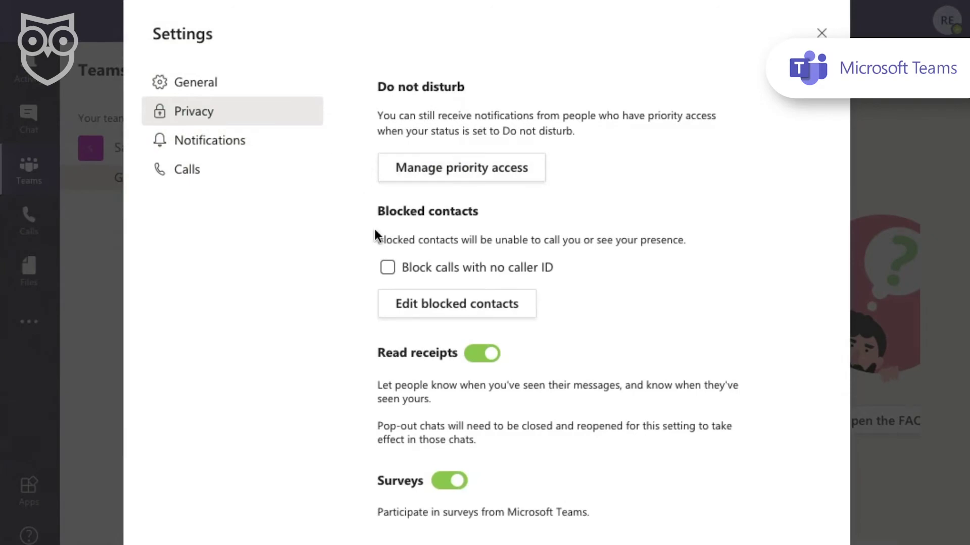
{"action": "left_click", "coordinate": [388, 268]}
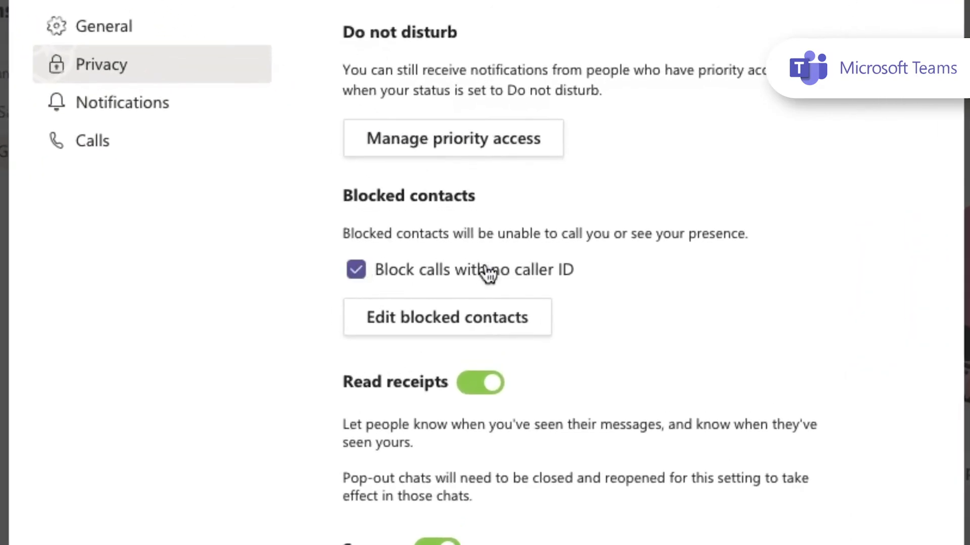
{"action": "left_click", "coordinate": [495, 320]}
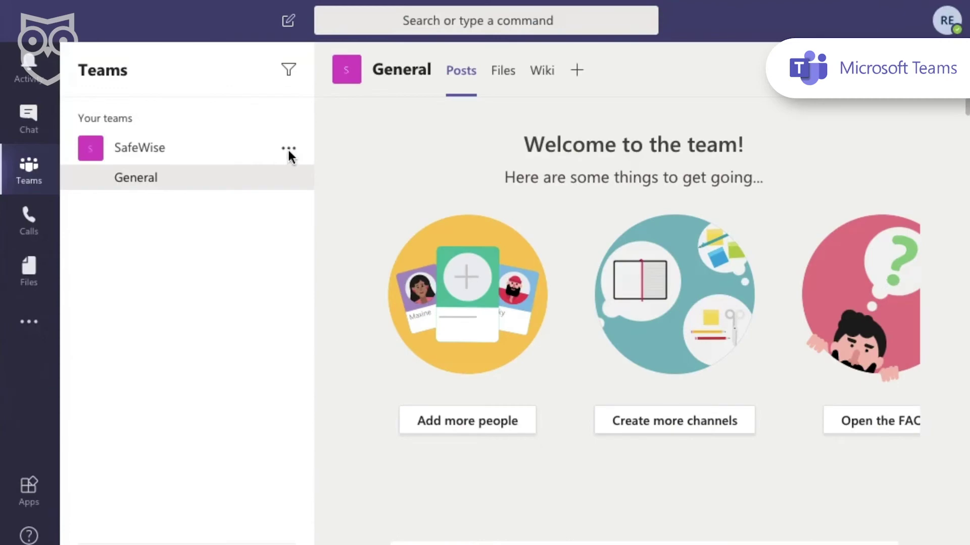
In SafeWise team settings, uncheck 'Allow members to create and update channels' under Member permissions
{"action": "left_click", "coordinate": [288, 149]}
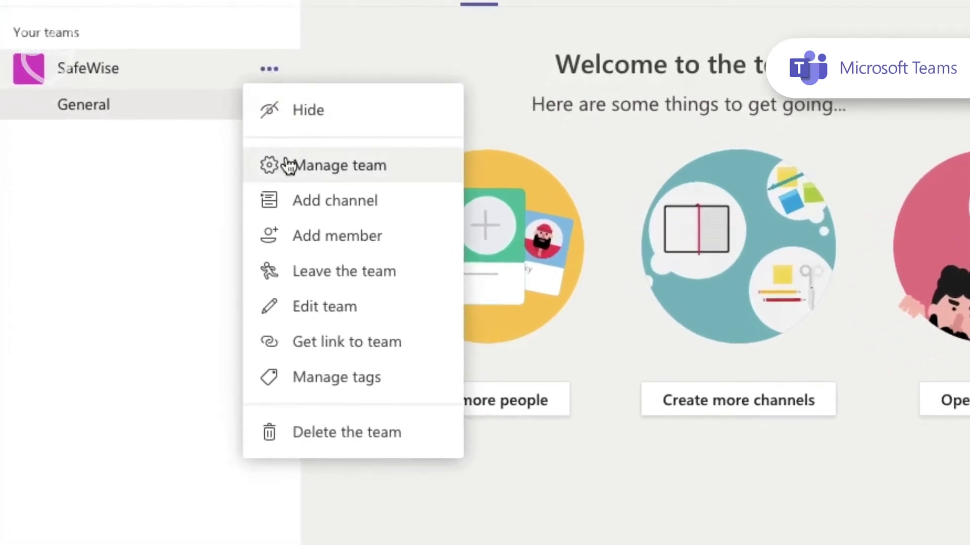
{"action": "left_click", "coordinate": [289, 165]}
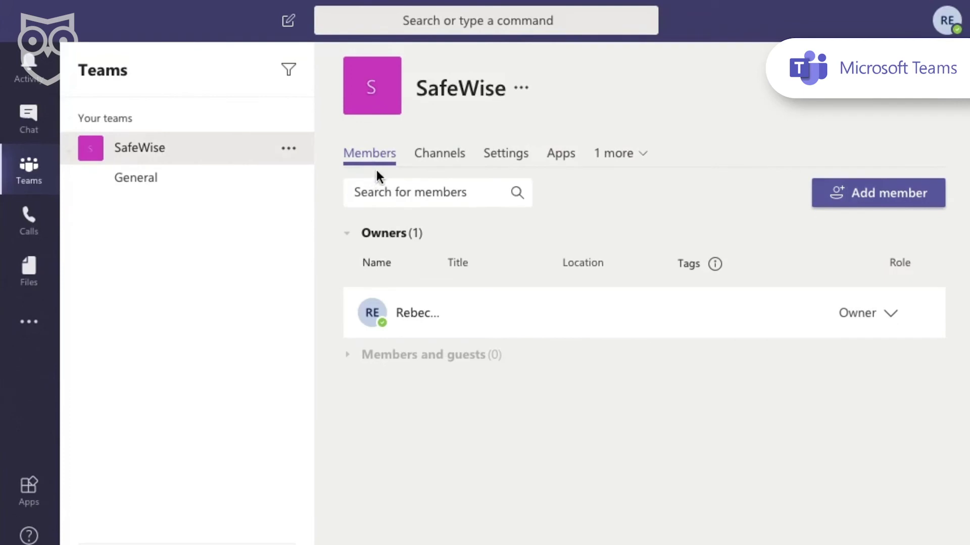
{"action": "left_click", "coordinate": [507, 159]}
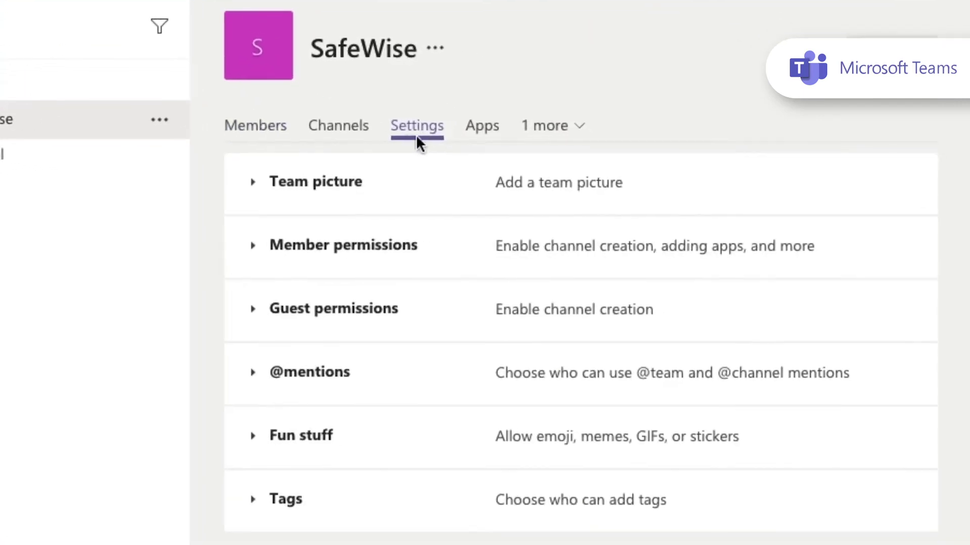
{"action": "left_click", "coordinate": [253, 249]}
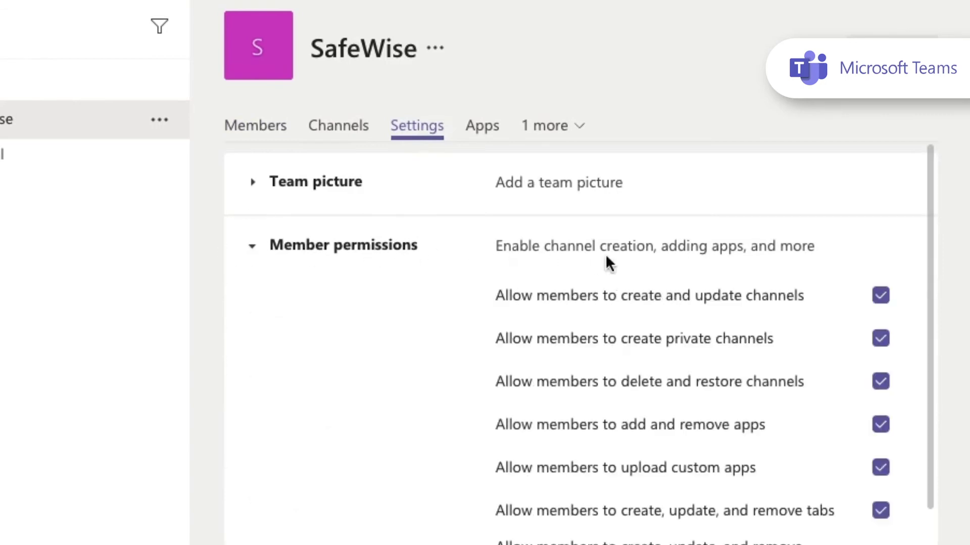
{"action": "left_click", "coordinate": [881, 299]}
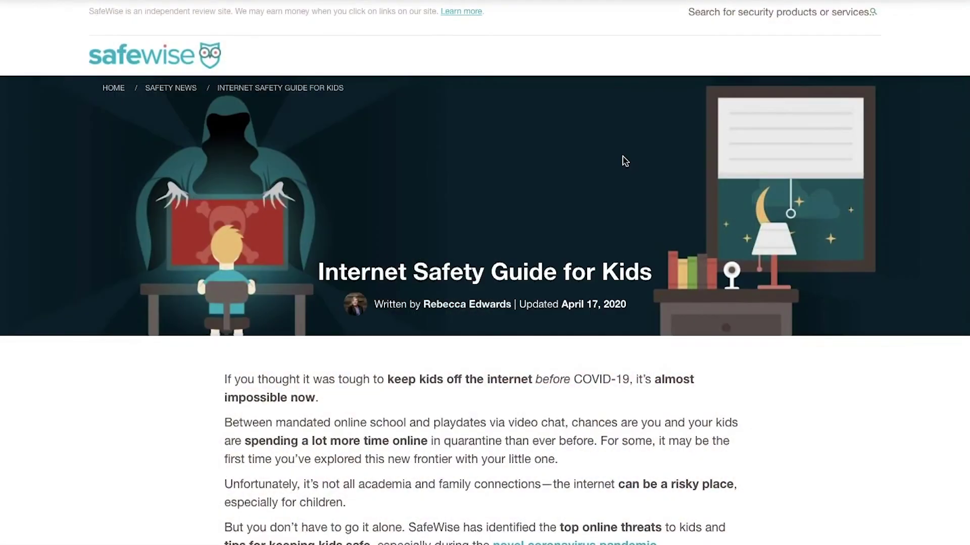
Scroll the 'Internet Safety Guide for Kids' article down to its introduction
{"action": "scroll", "coordinate": [625, 160], "scroll_direction": "down", "scroll_amount": 5}
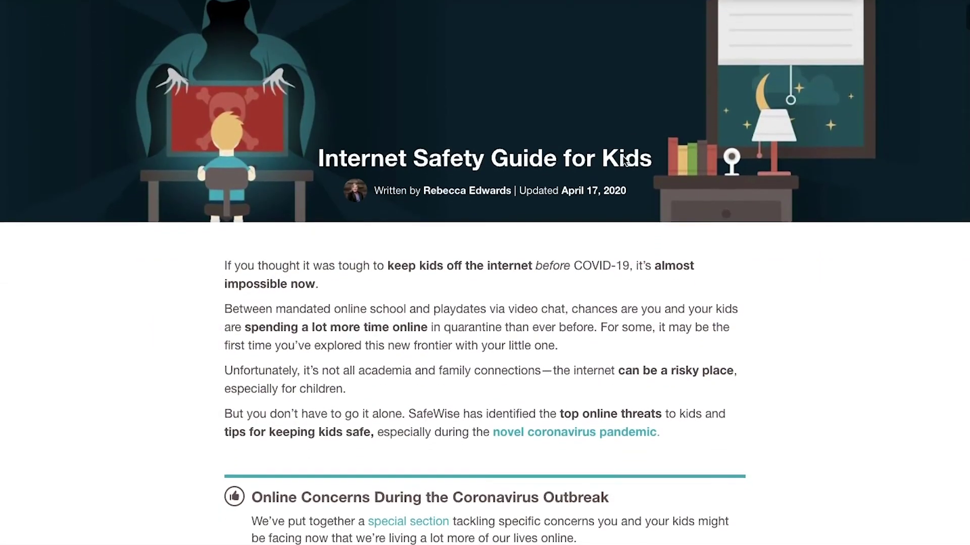